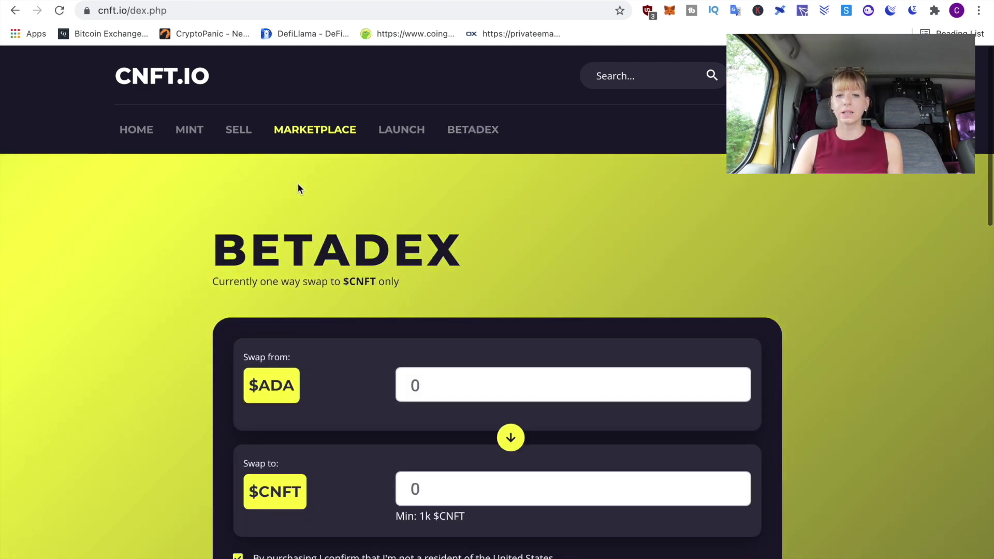
Open the registration form for a new CNFT account by way of the login page.
click(322, 133)
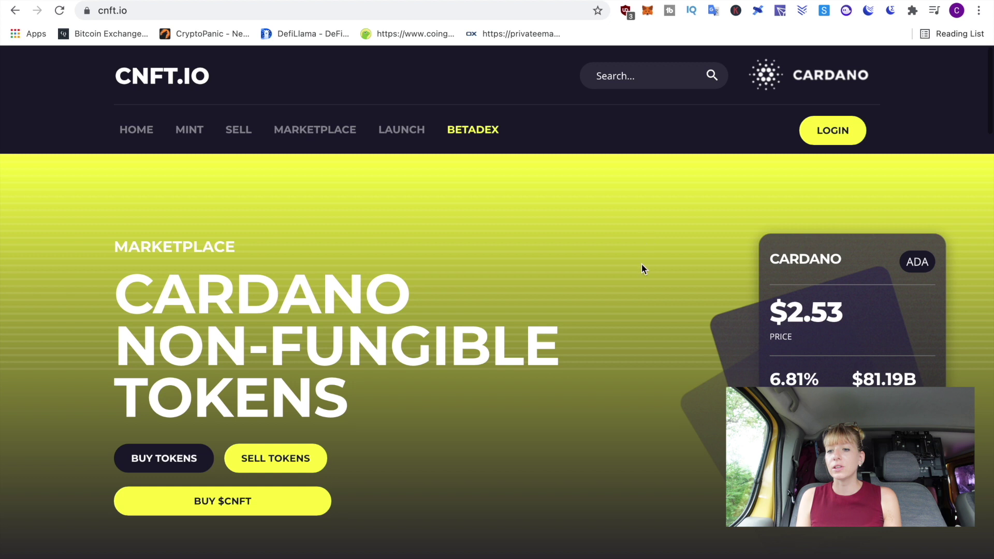
click(836, 143)
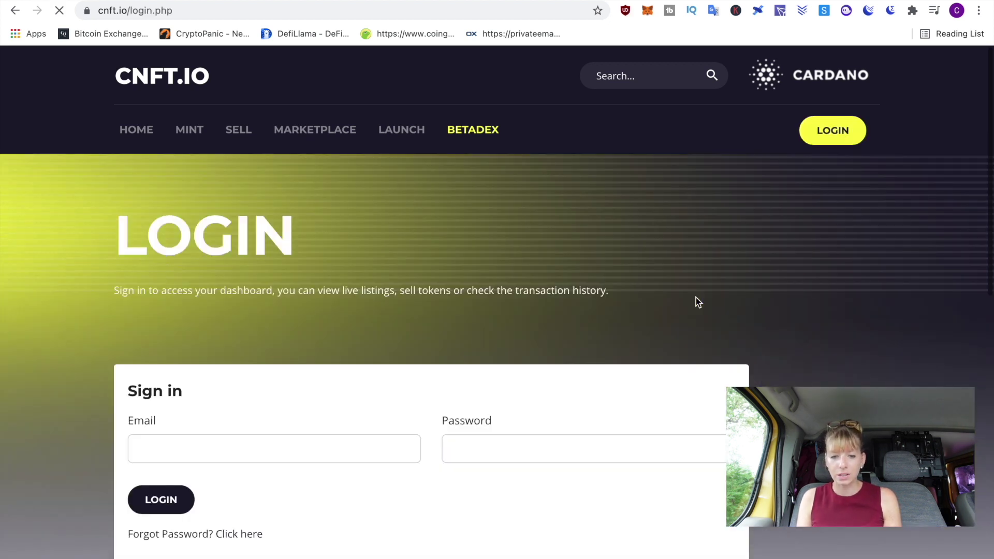
scroll(696, 297, down, 5)
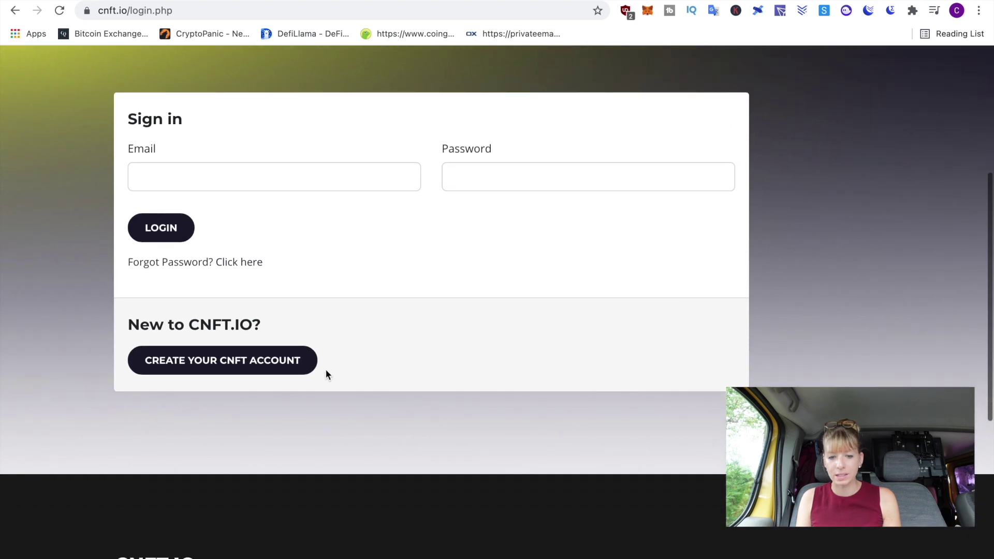
click(254, 368)
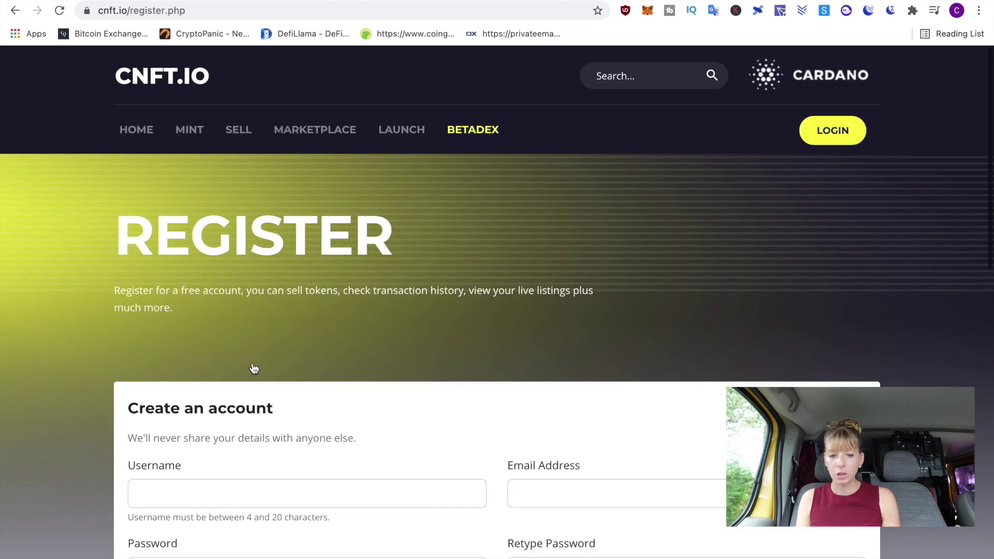
Enter the chosen username in the account registration form.
scroll(377, 281, down, 2)
scroll(377, 279, down, 3)
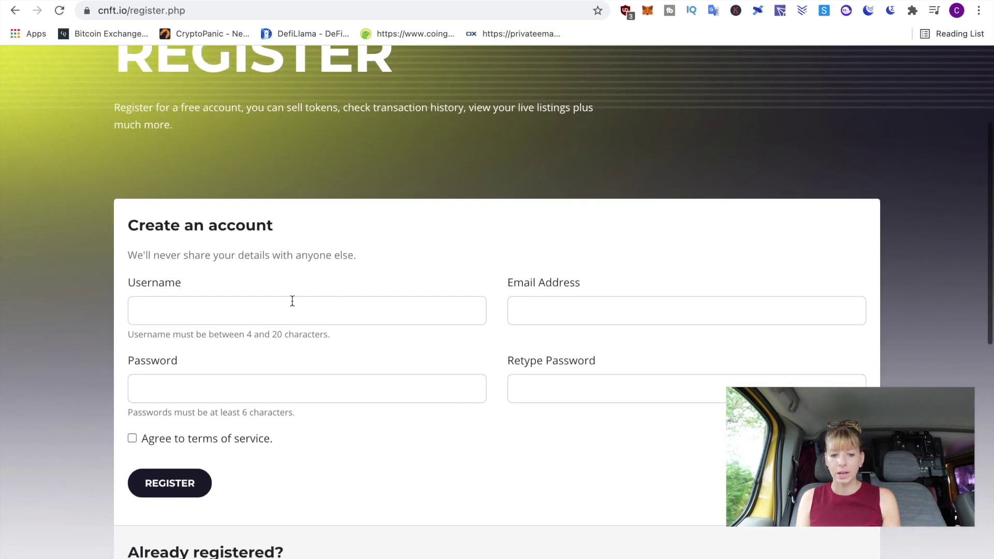
click(280, 310)
text(Balo)
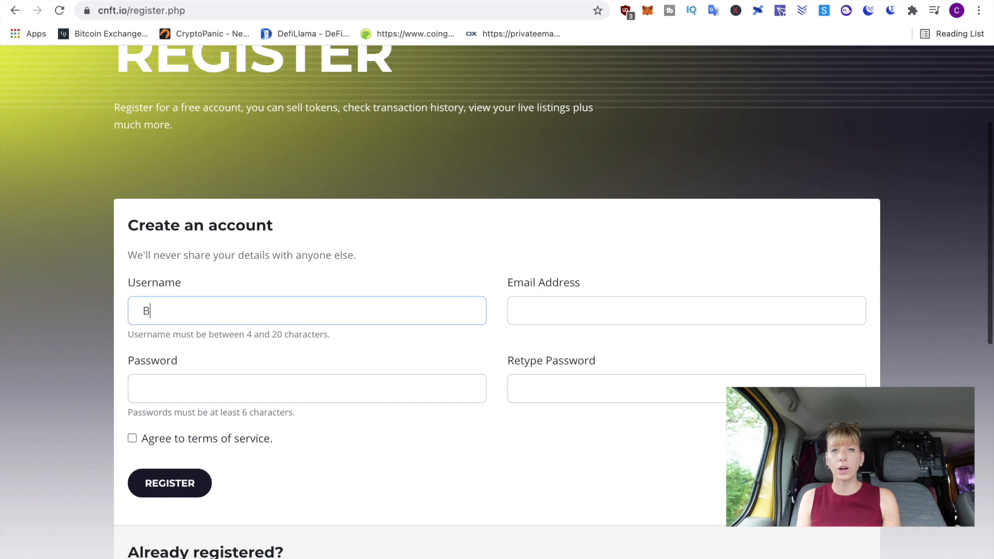
text(oth)
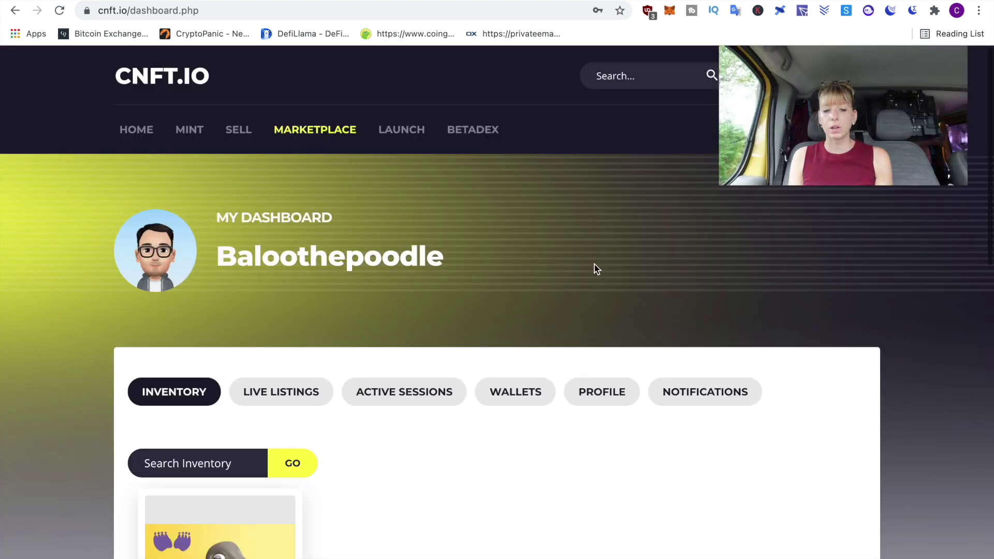
Look over the inventory and available sections on the account dashboard.
scroll(595, 268, down, 2)
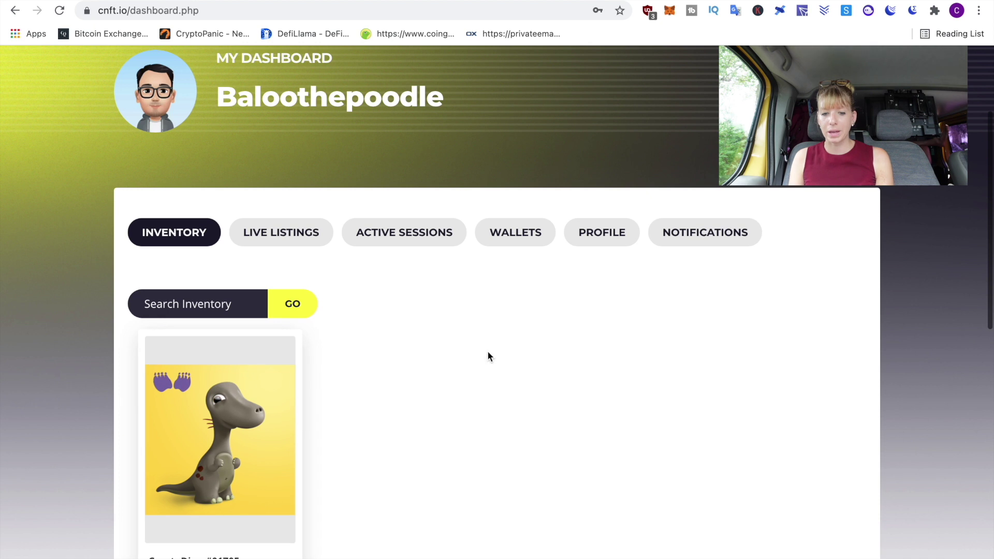
scroll(489, 356, down, 1)
scroll(569, 357, up, 2)
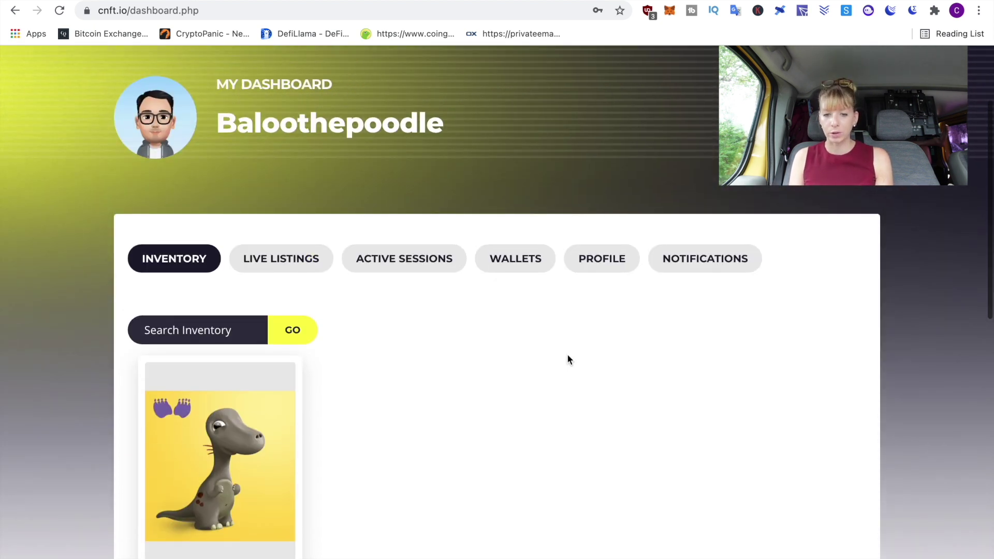
scroll(568, 360, up, 1)
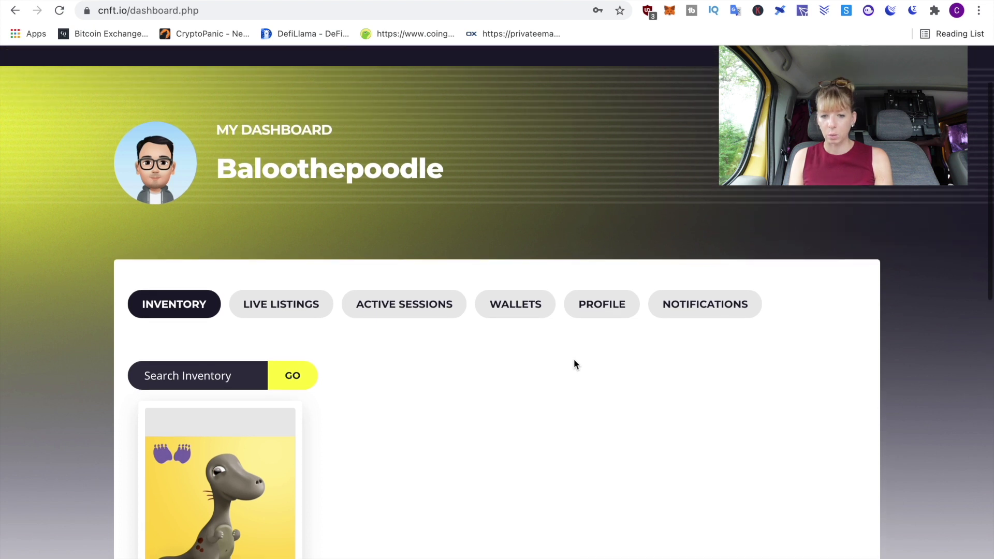
scroll(689, 421, up, 1)
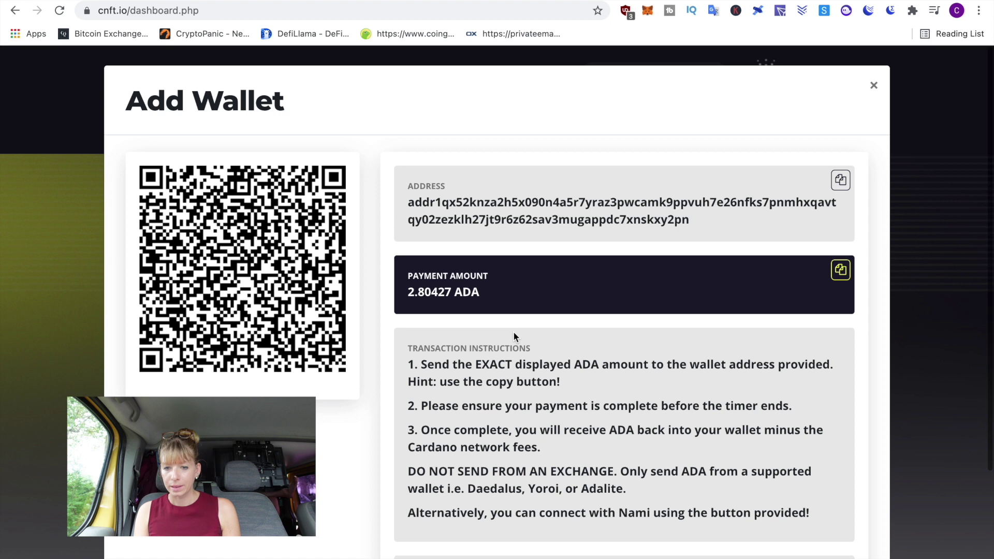
Read the payment address, amount and transaction instructions for adding a wallet.
scroll(513, 336, down, 3)
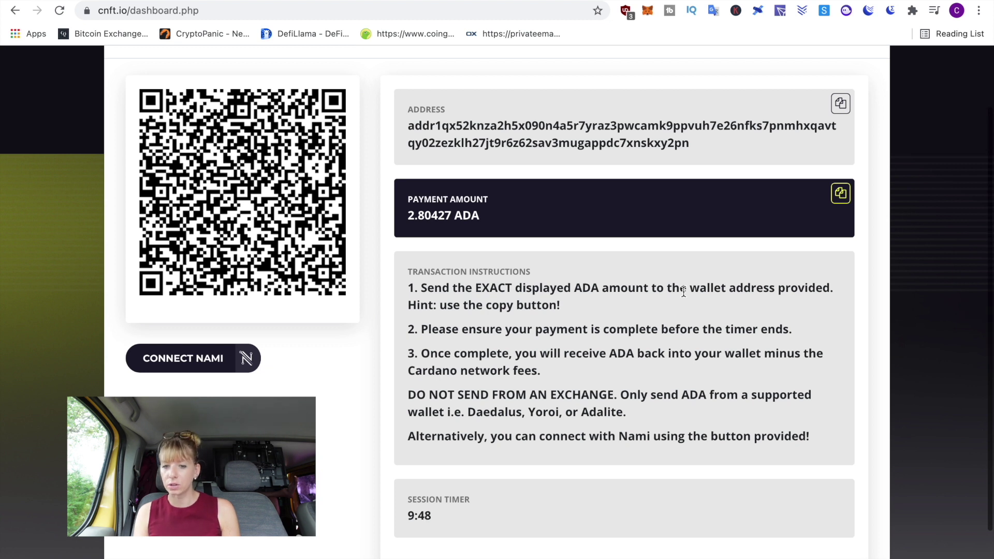
scroll(684, 292, up, 1)
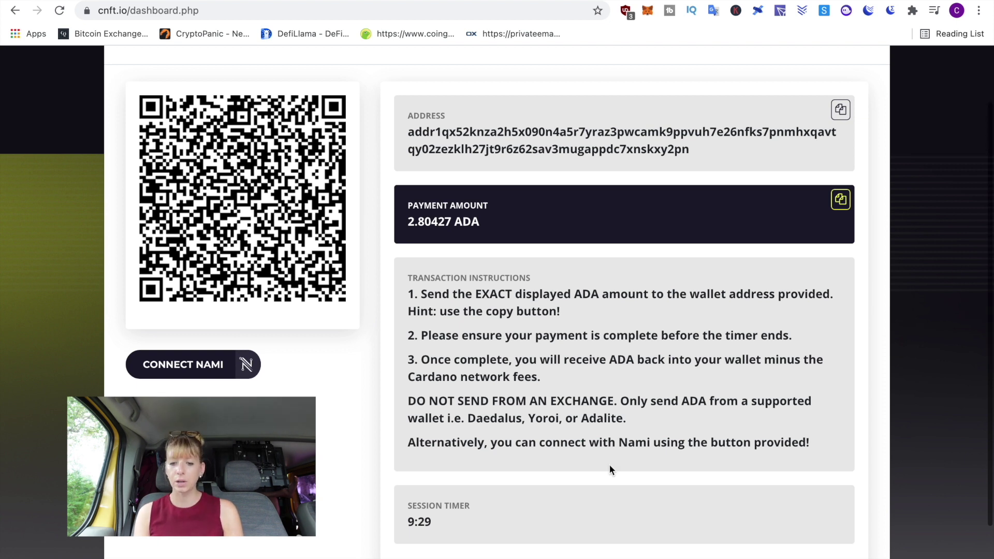
scroll(710, 351, up, 2)
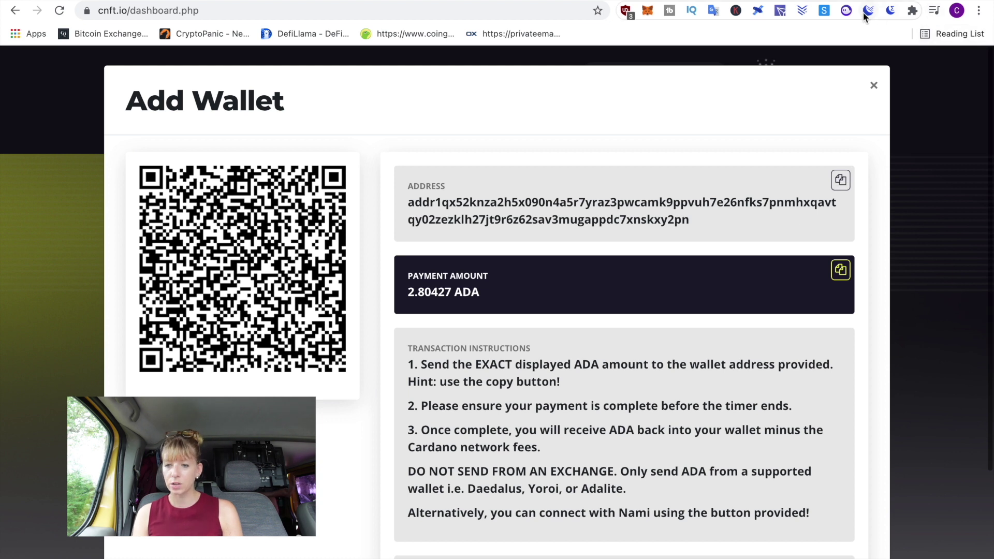
Switch to the Yoroi wallet and paste the Add Wallet payment address as the receiver of a new ADA transfer.
click(802, 11)
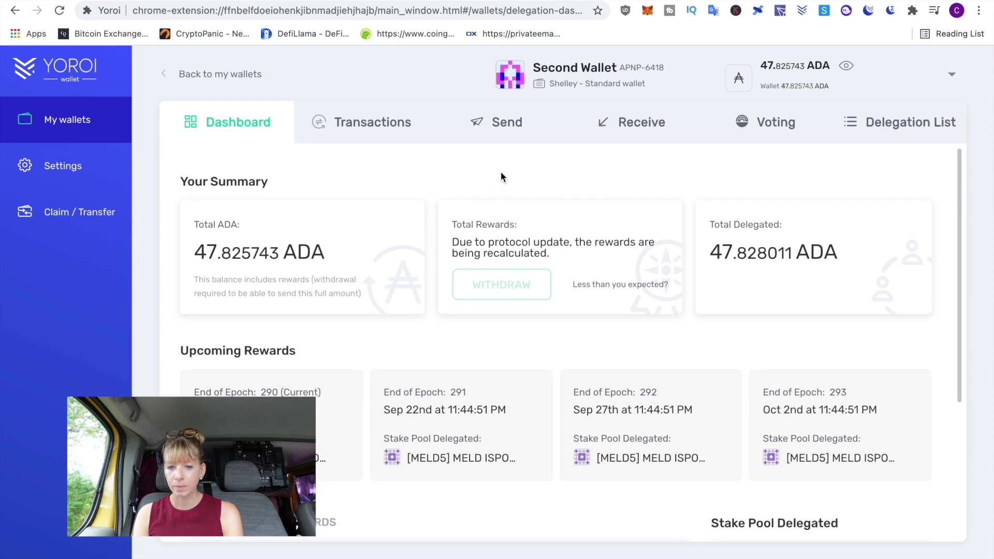
click(503, 140)
click(423, 203)
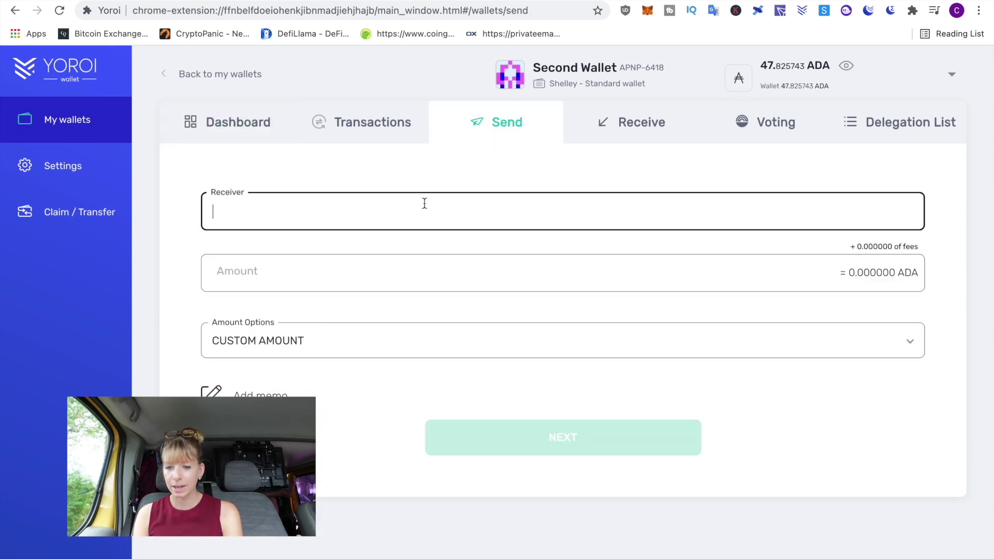
key(ctrl+v)
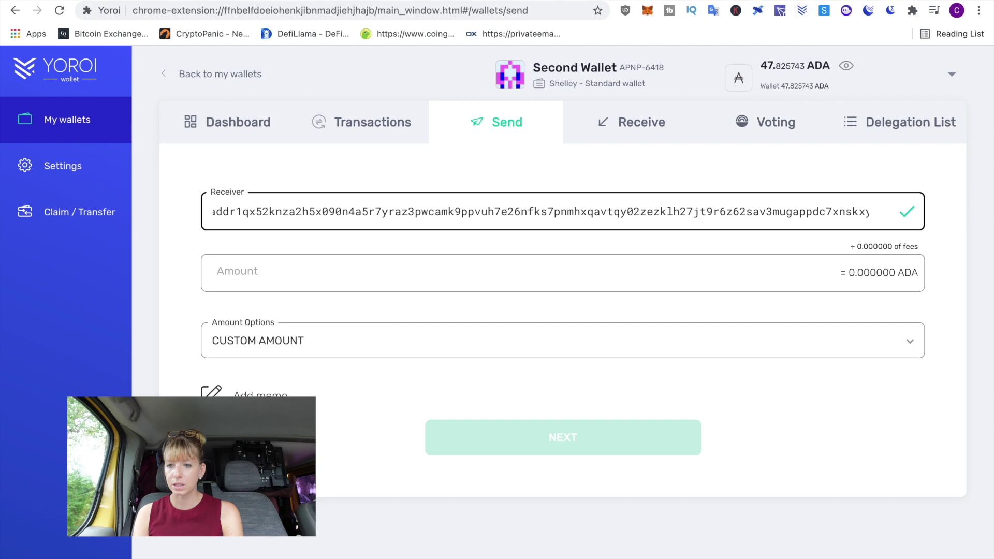
click(804, 220)
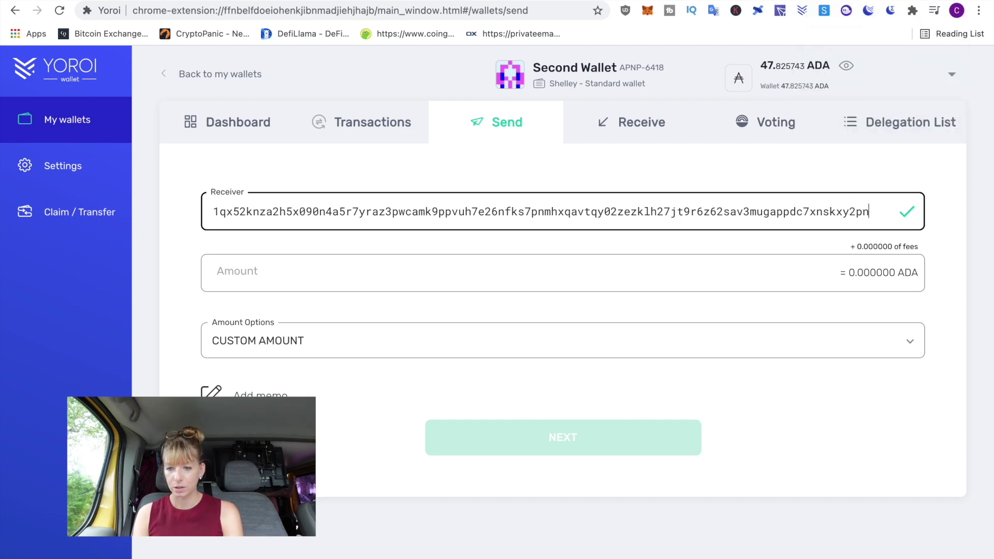
Copy the requested 2.80427 ADA from the Add Wallet request into the transfer amount and send the transaction.
key(ctrl+Tab)
click(841, 270)
key(ctrl+shift+Tab)
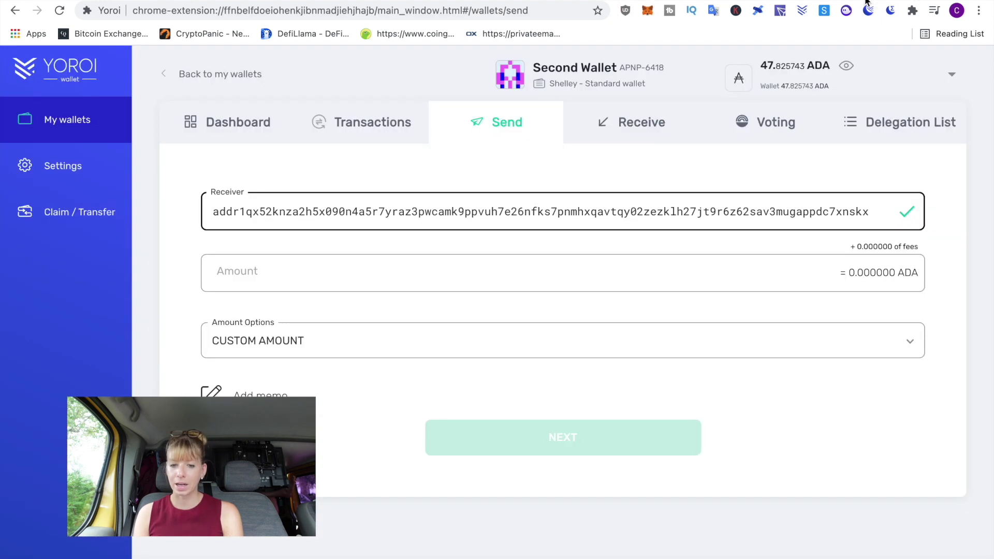
click(538, 273)
key(ctrl+v)
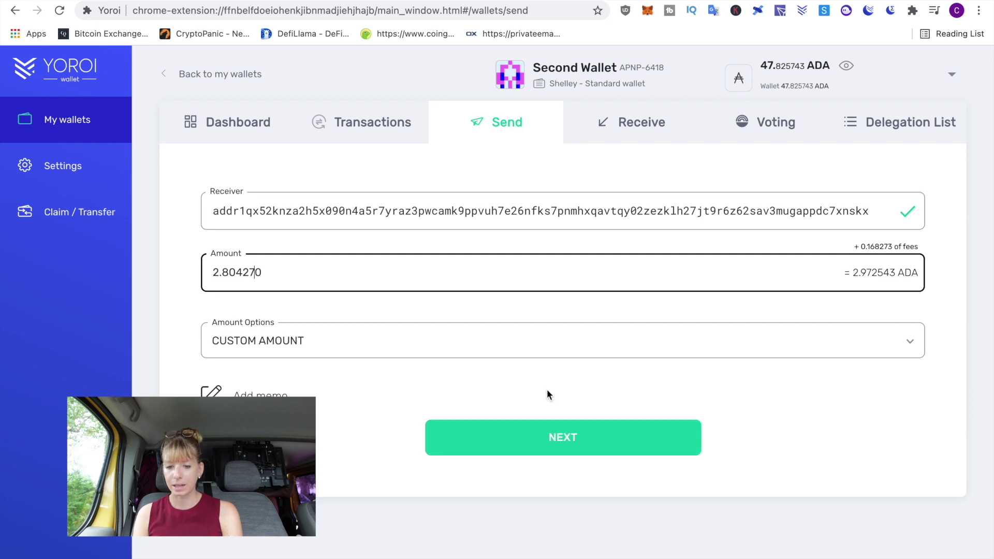
click(542, 446)
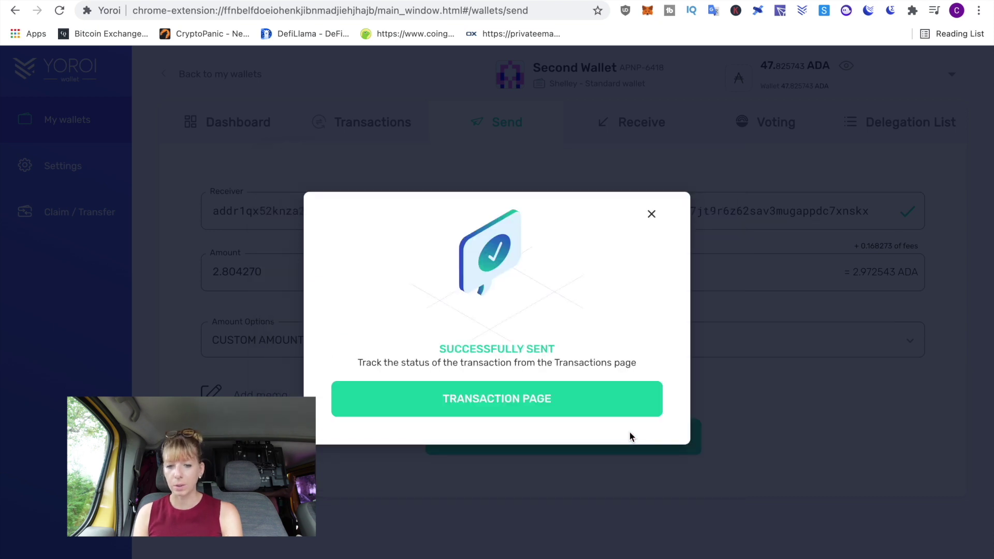
click(568, 398)
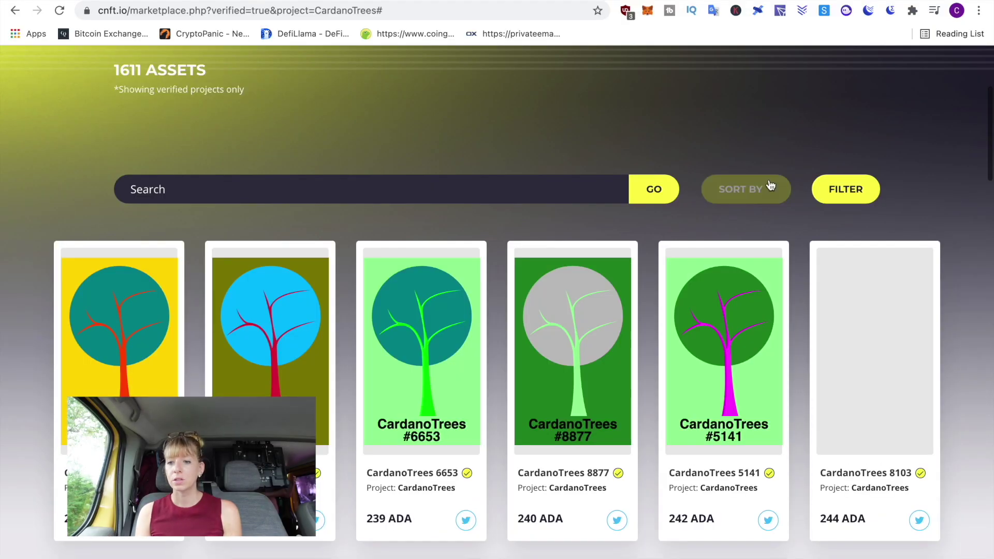
Filter the marketplace listings by the CryptoDino project instead of CardanoTrees.
click(847, 191)
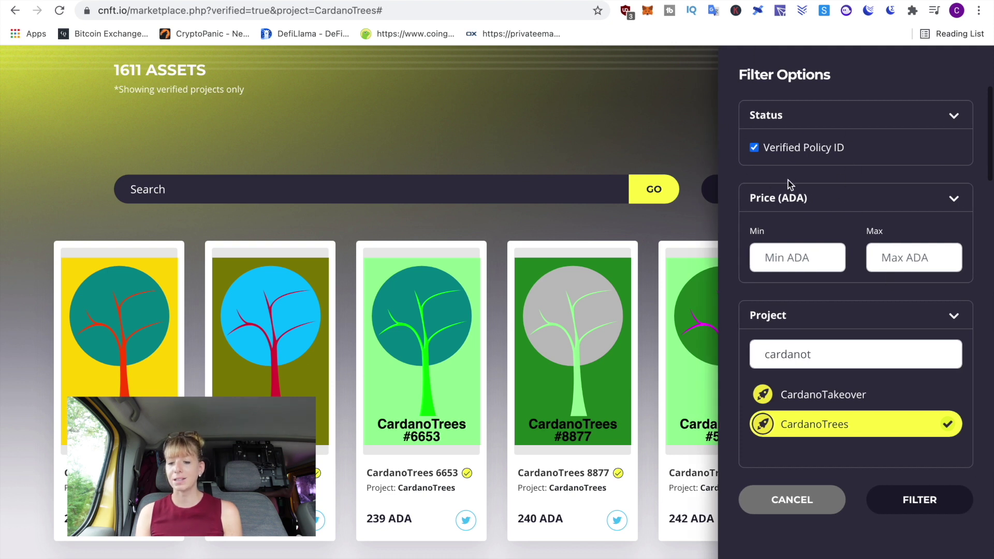
click(941, 355)
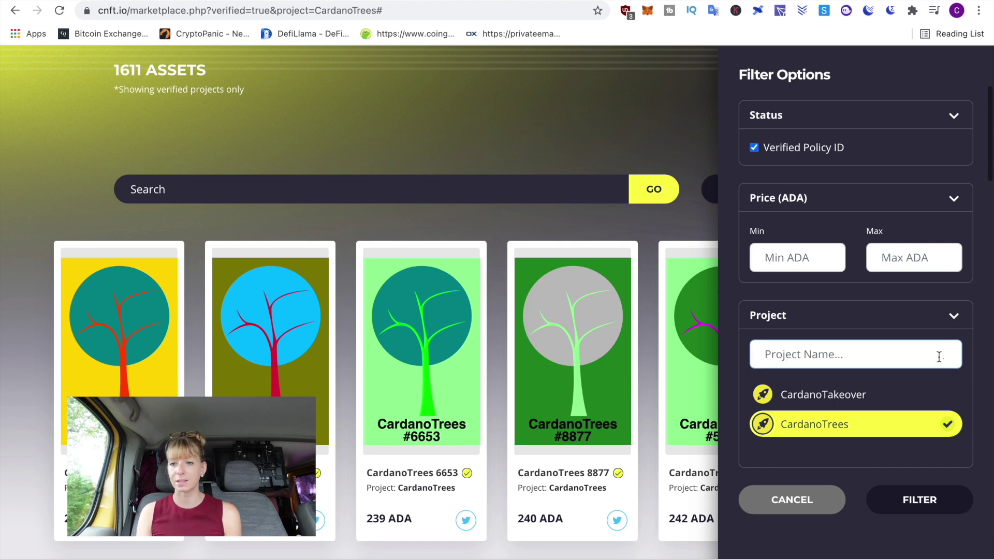
text(cryptodino)
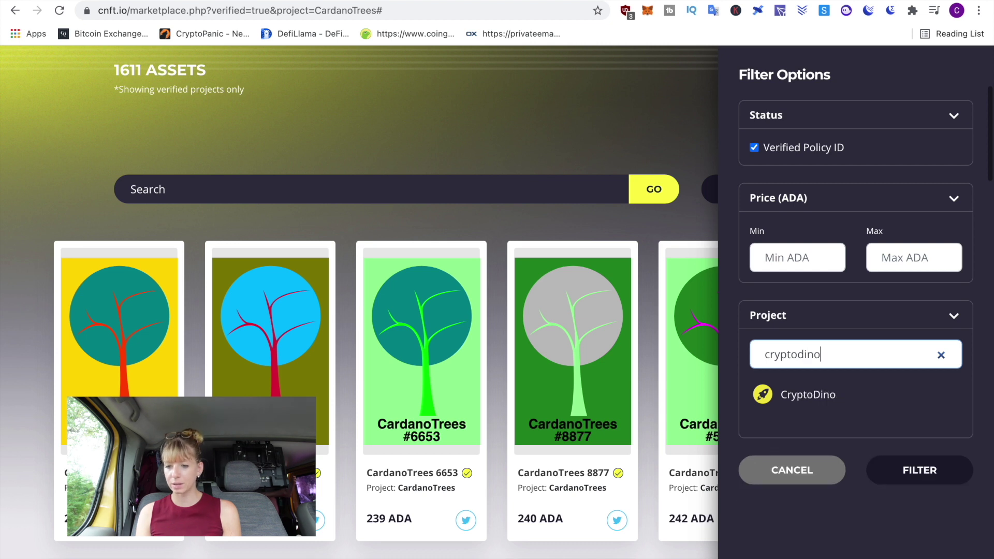
click(838, 396)
click(896, 464)
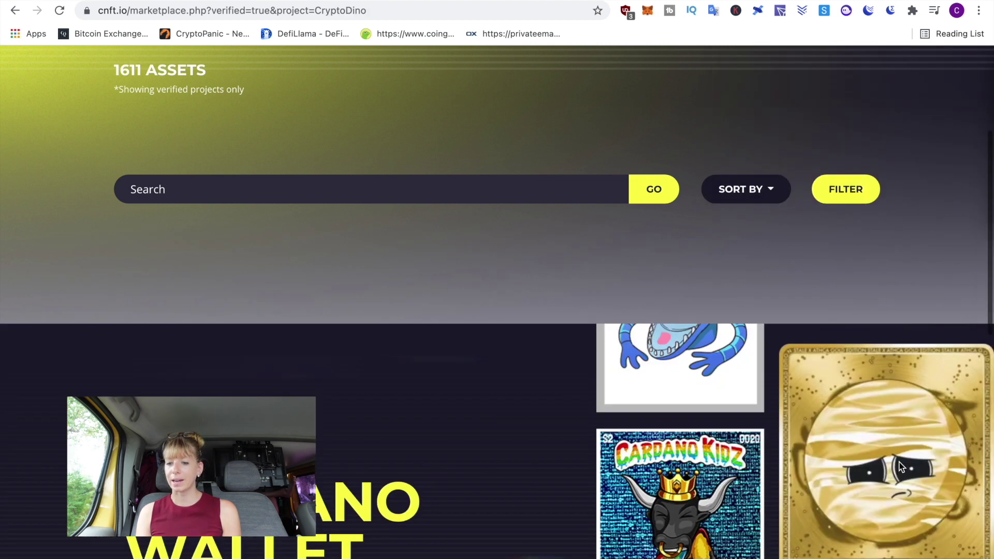
Sort the CryptoDino listings by price from low to high.
scroll(819, 361, down, 3)
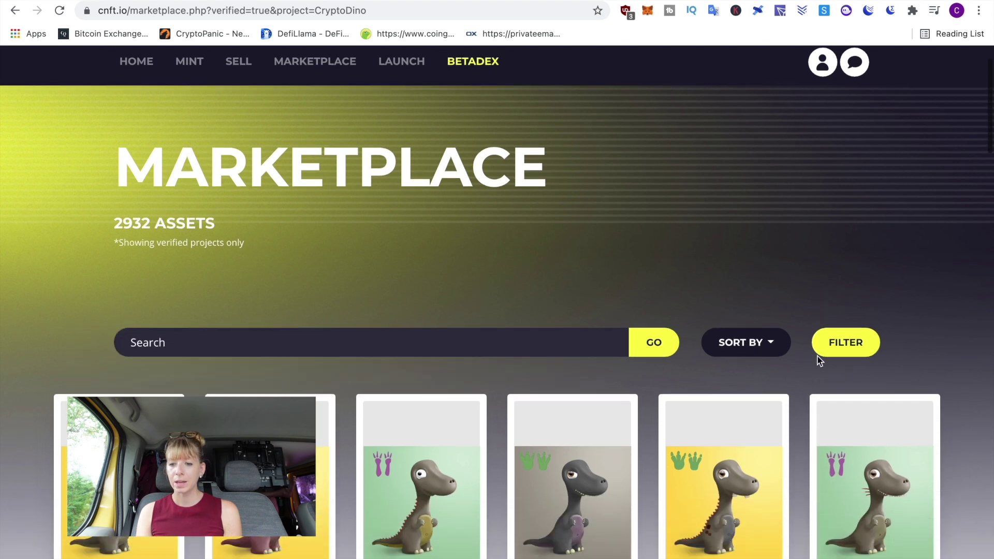
click(768, 263)
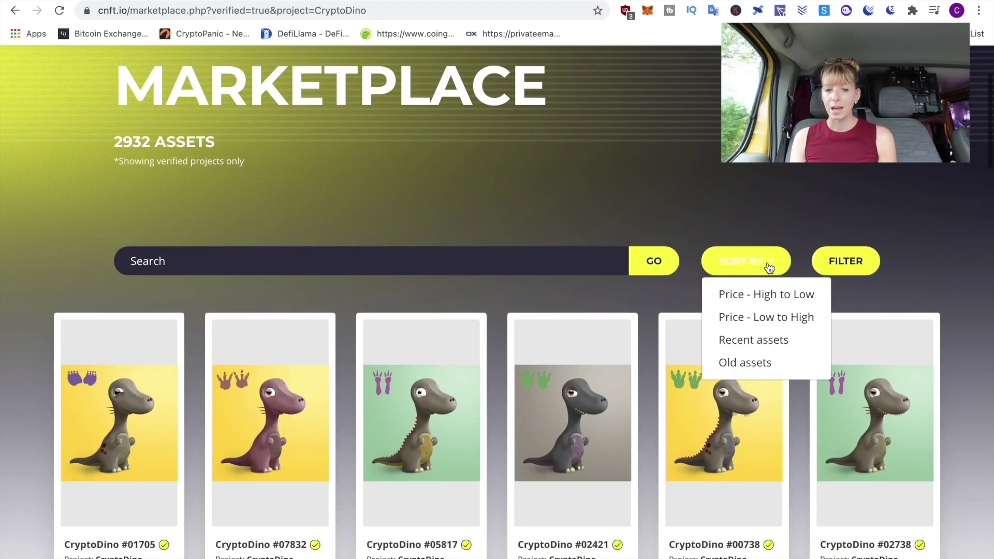
click(763, 318)
scroll(763, 318, down, 4)
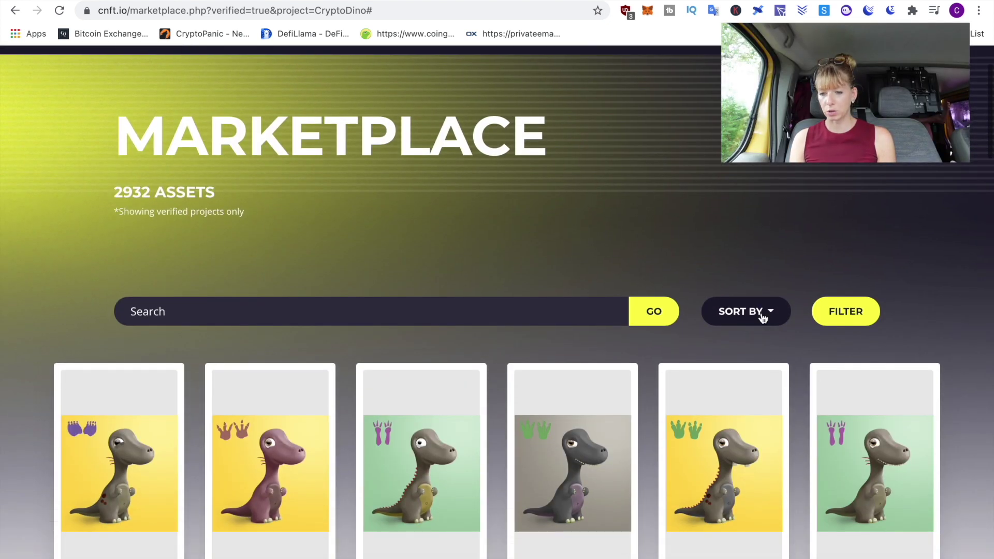
scroll(763, 318, down, 1)
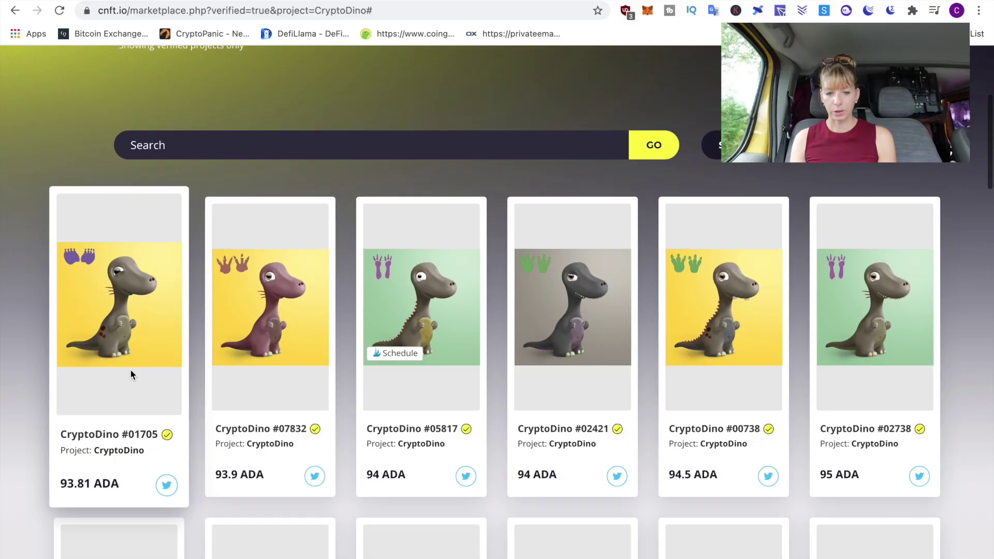
Open the cheapest listing, CryptoDino #01705, and examine its asset details, policy and tags.
mouse_move(130, 369)
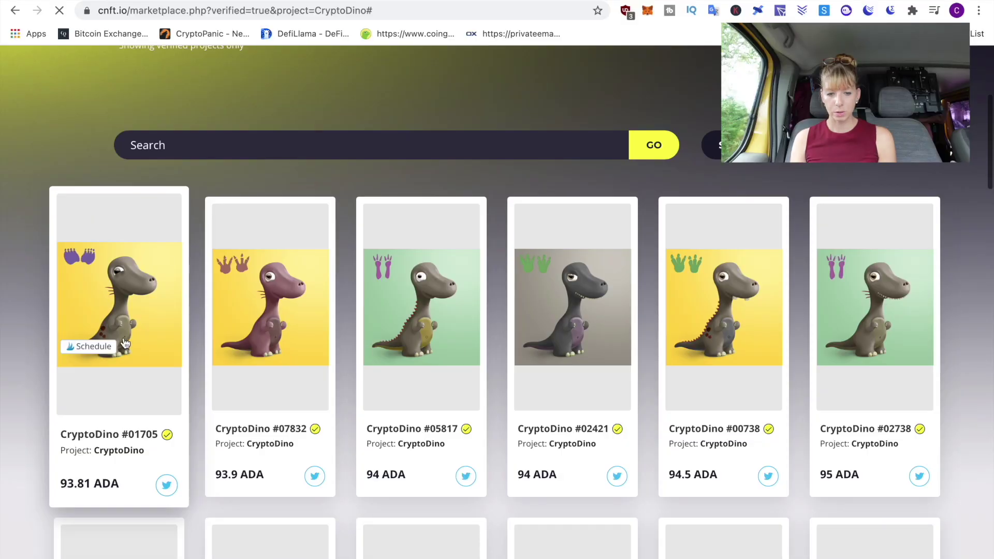
click(125, 344)
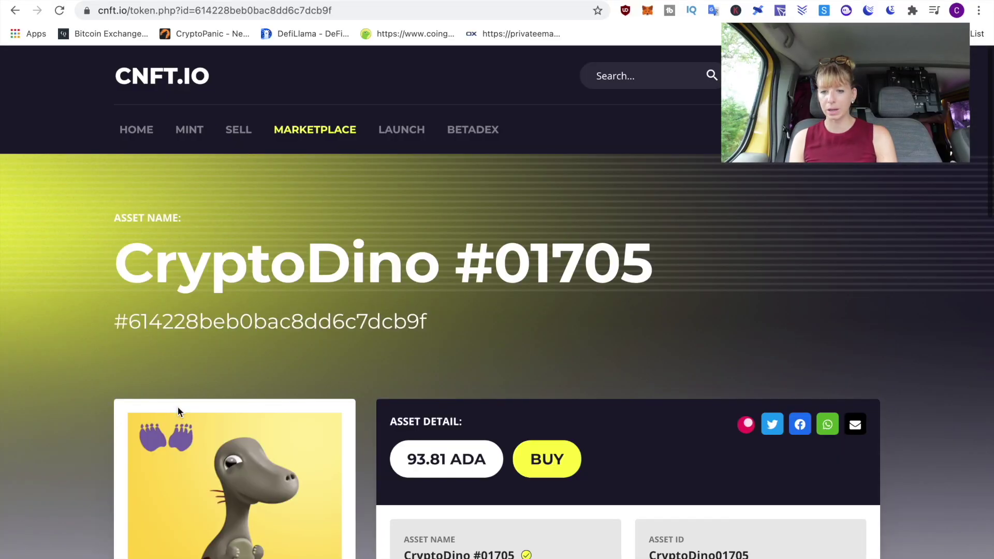
scroll(436, 352, down, 2)
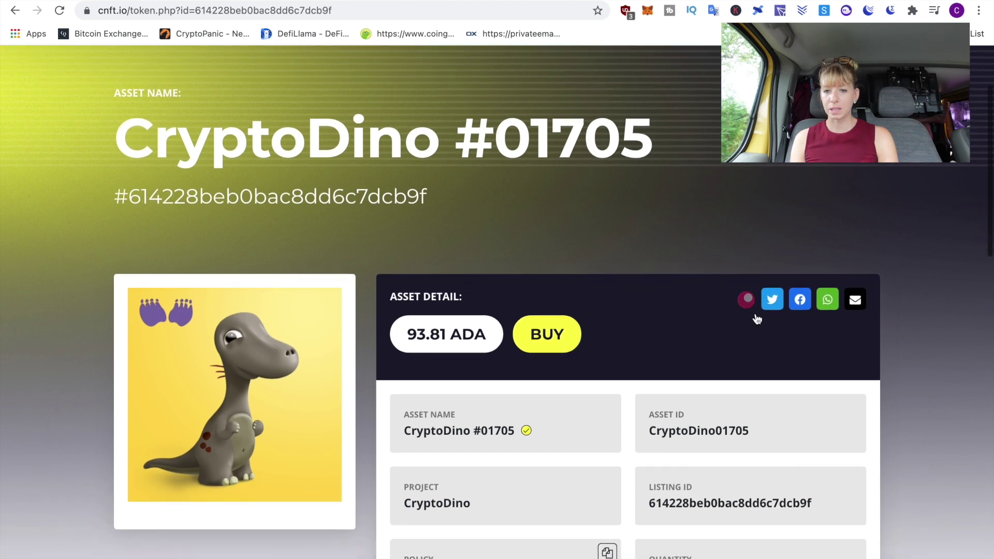
scroll(757, 319, down, 3)
scroll(757, 315, down, 2)
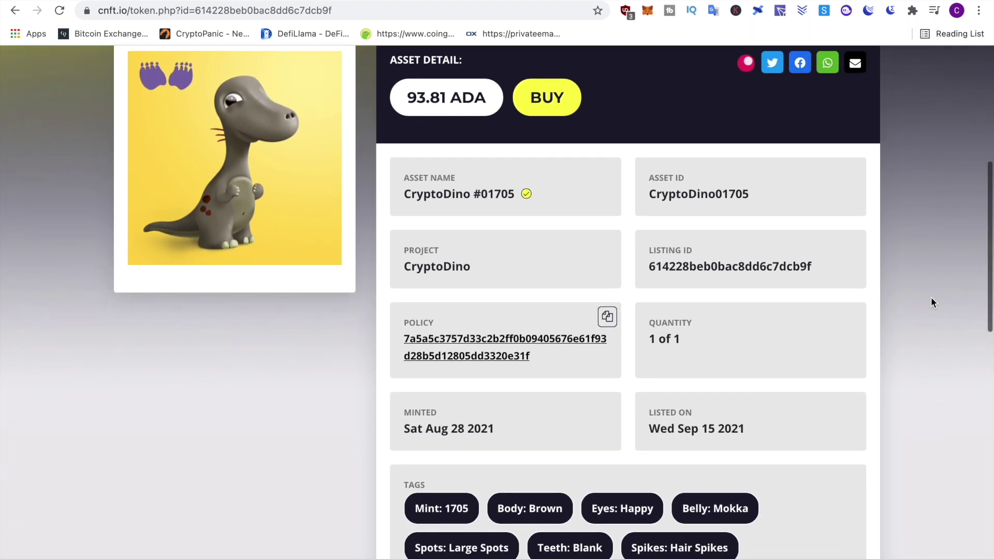
scroll(932, 298, down, 3)
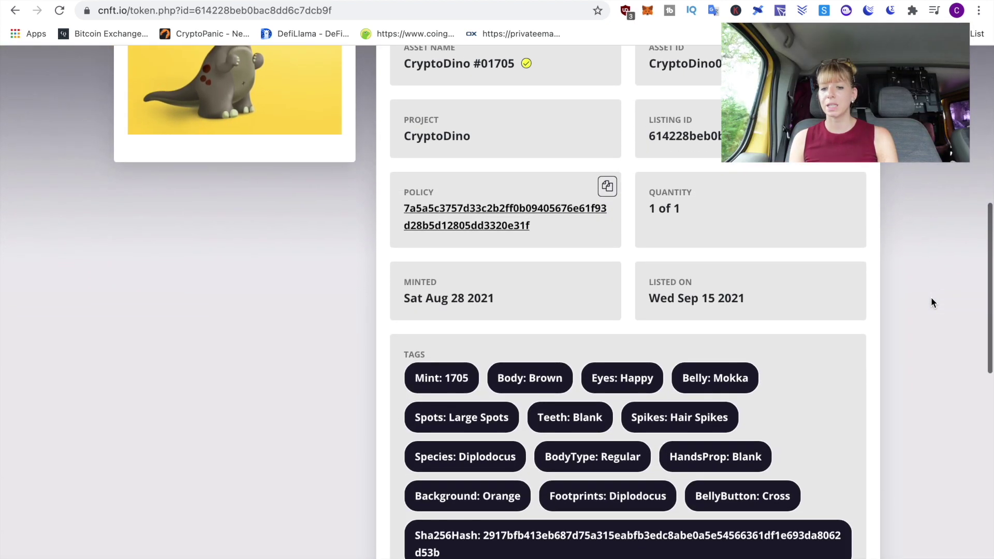
Review the CryptoDino #01705 listing's asset details, policy, tags and pre-purchase disclaimer once more before buying.
scroll(931, 298, up, 3)
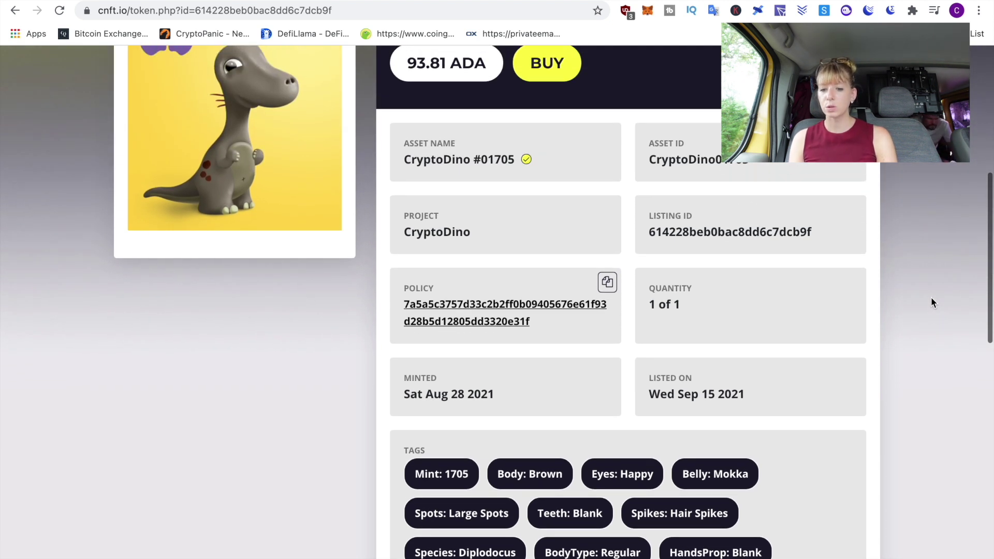
scroll(932, 303, down, 1)
scroll(931, 298, down, 2)
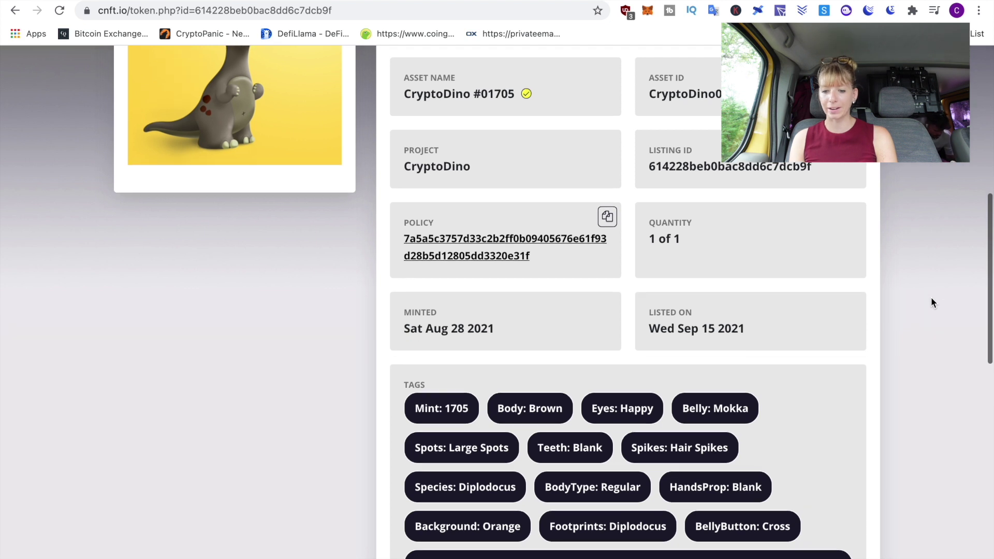
scroll(931, 298, up, 4)
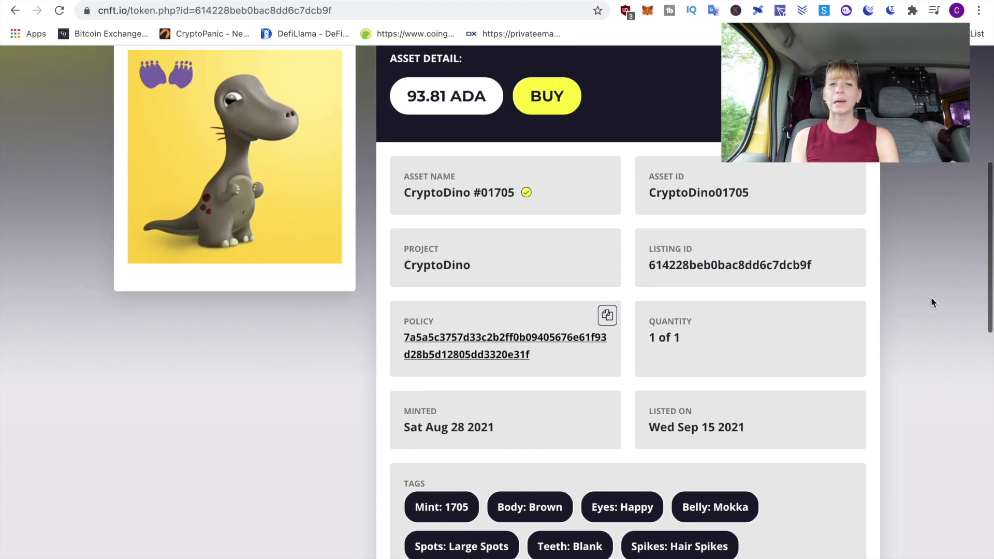
scroll(931, 303, down, 5)
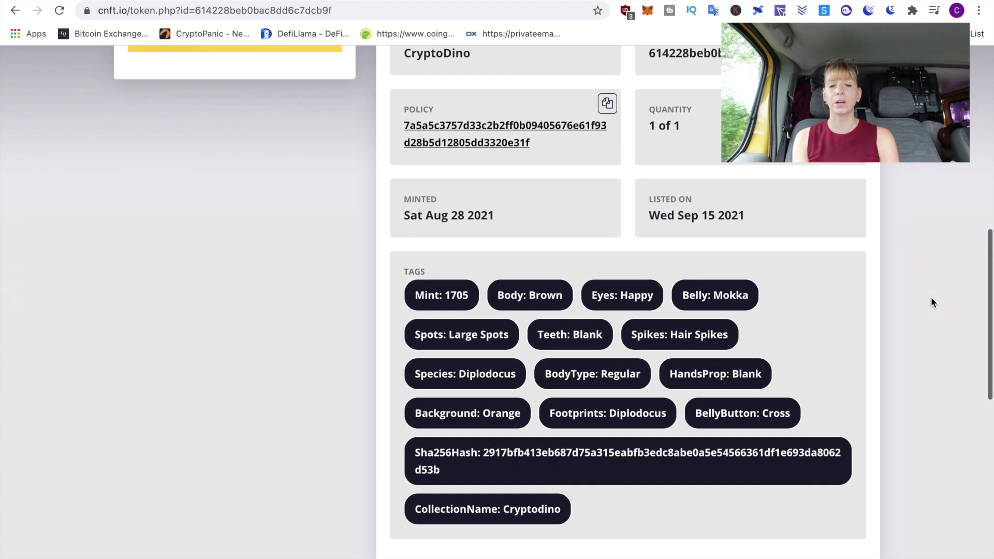
scroll(932, 301, down, 1)
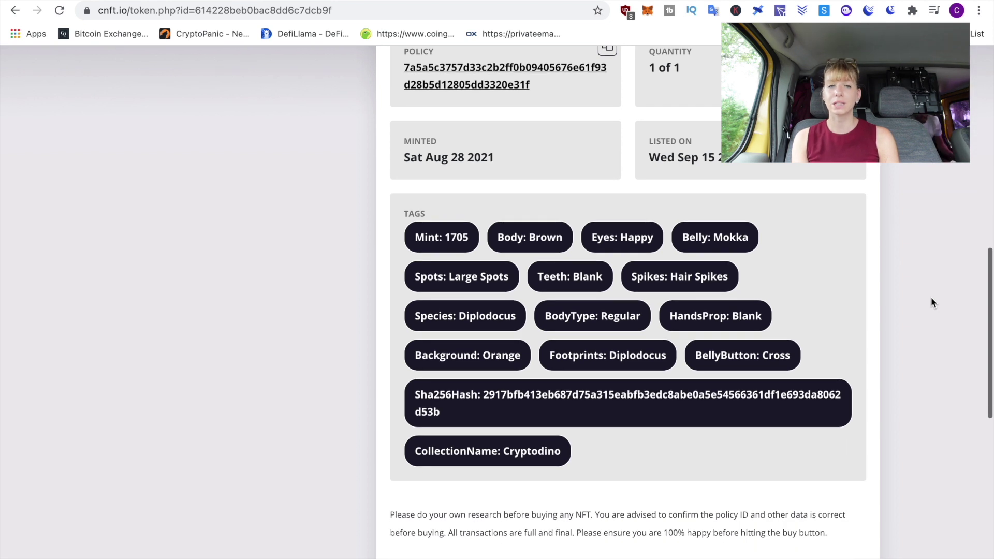
scroll(931, 302, up, 8)
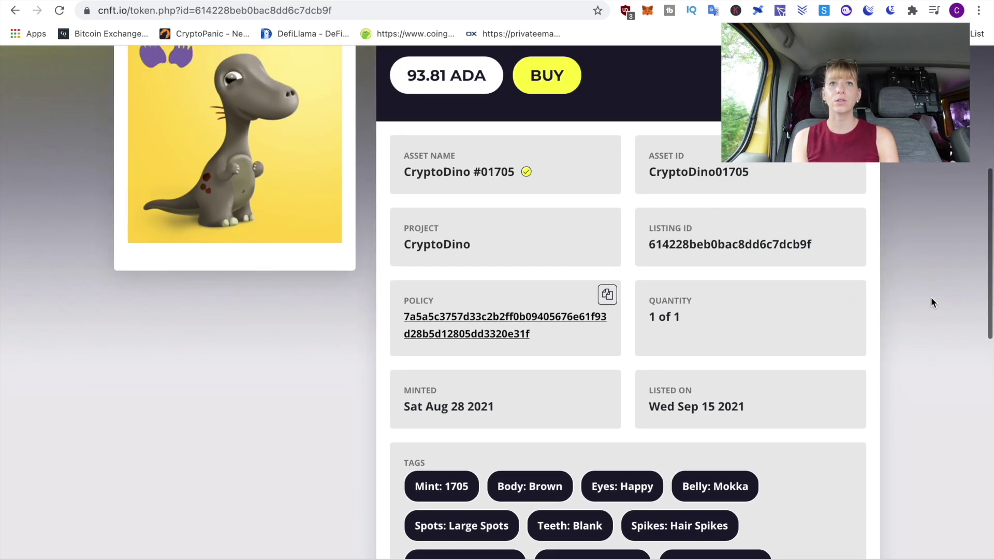
scroll(931, 302, up, 1)
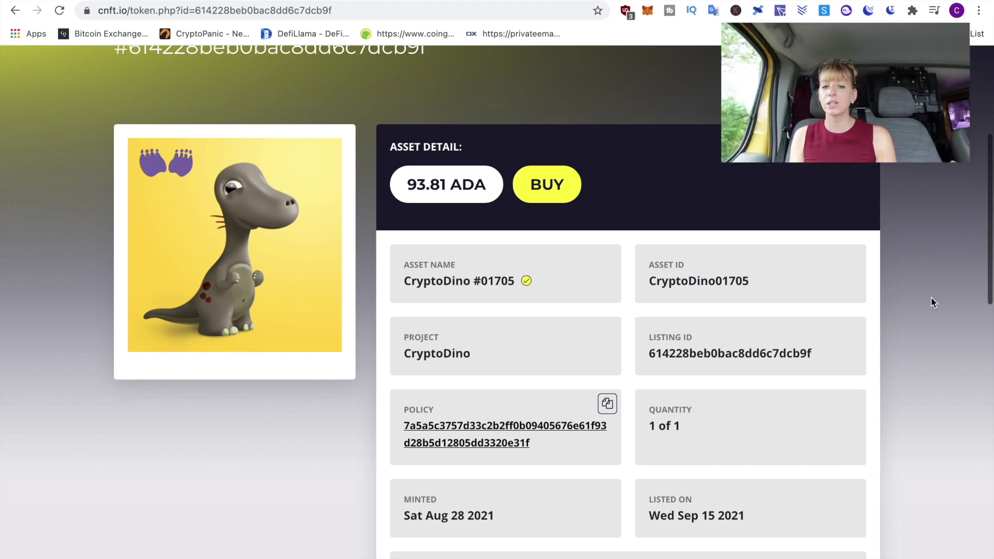
Start buying CryptoDino #01705, acknowledge the supported-wallet payment warning, and review the Send ADA instructions.
click(542, 195)
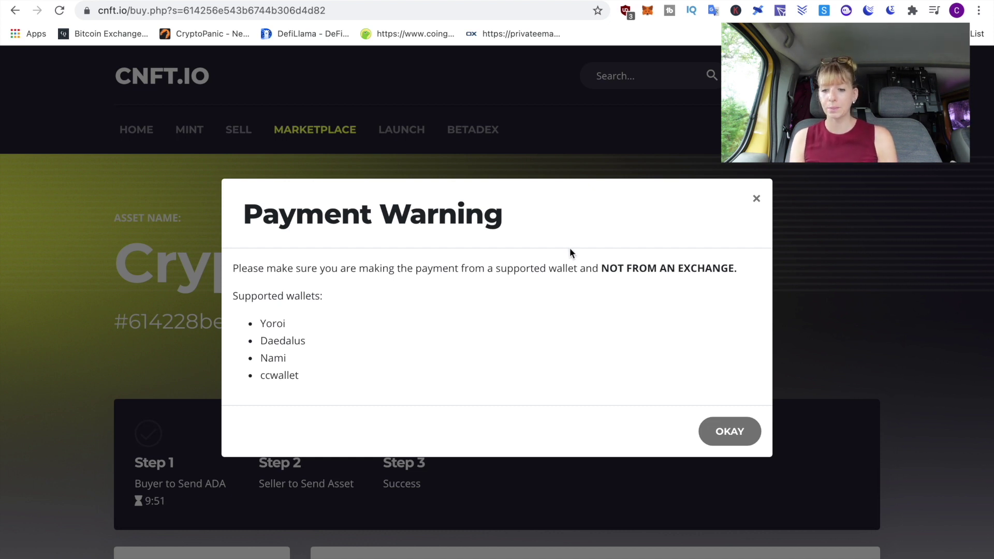
click(731, 435)
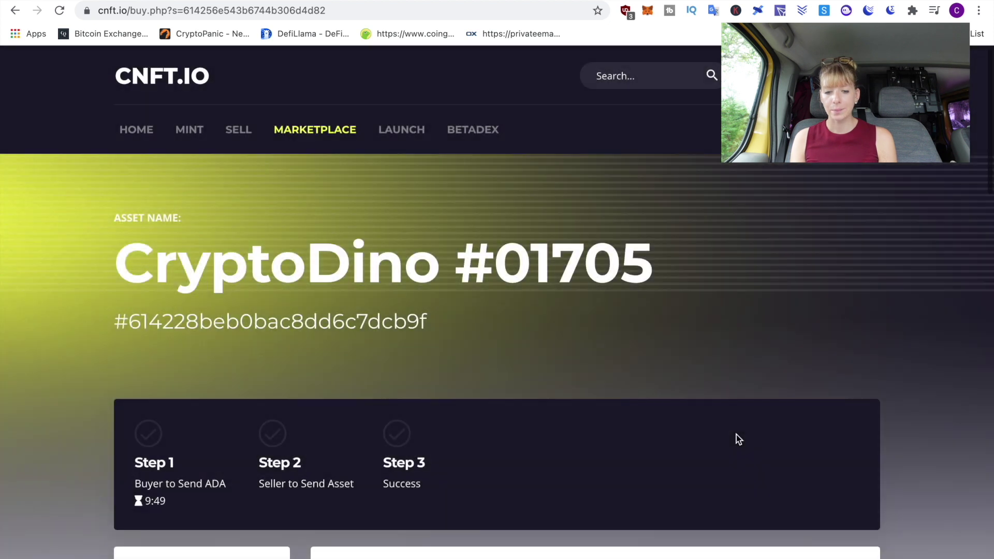
scroll(637, 343, down, 5)
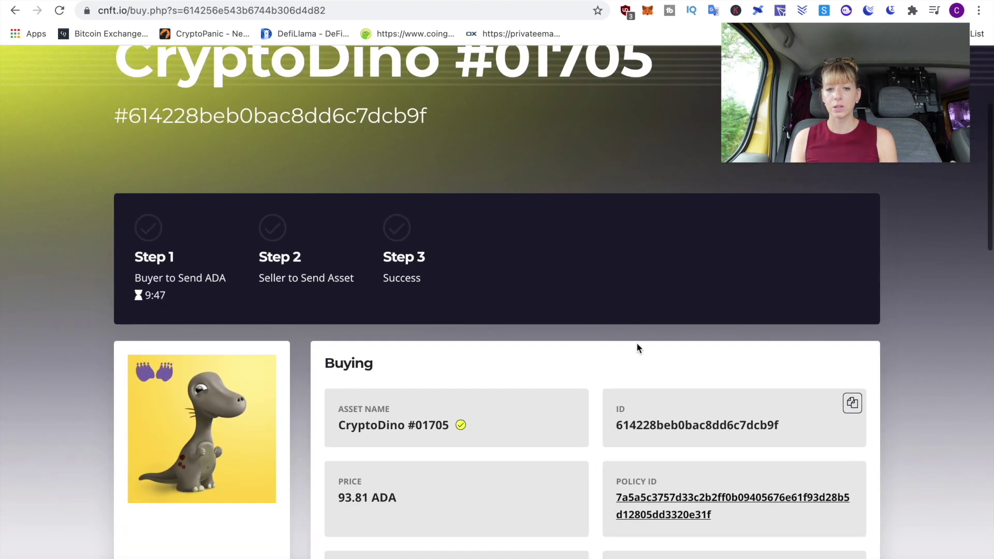
scroll(636, 343, down, 1)
scroll(583, 453, down, 6)
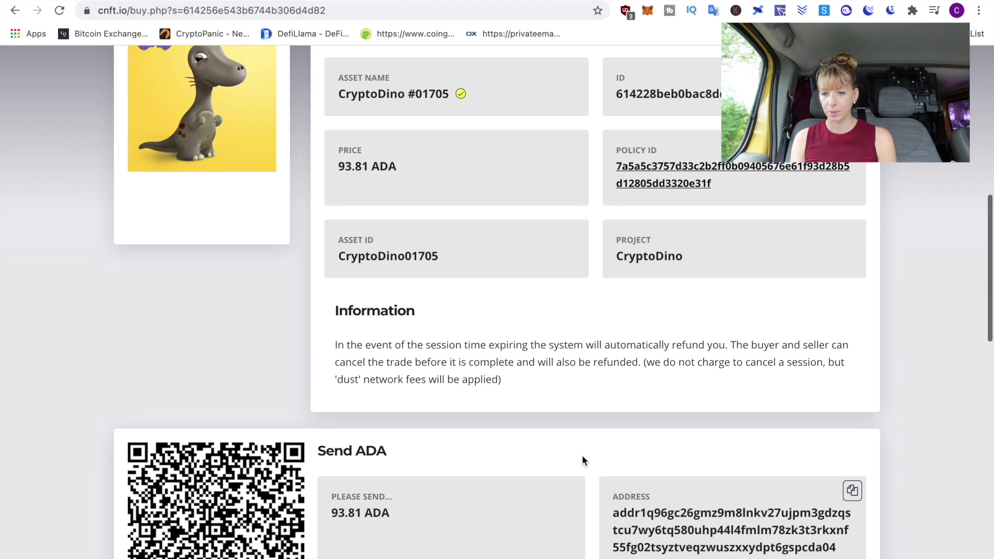
scroll(582, 459, down, 3)
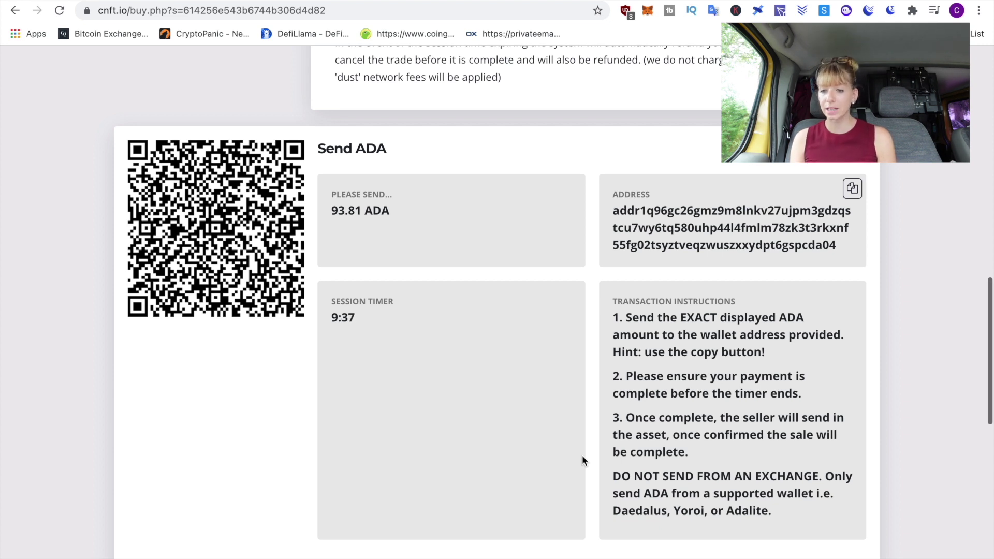
scroll(582, 455, down, 2)
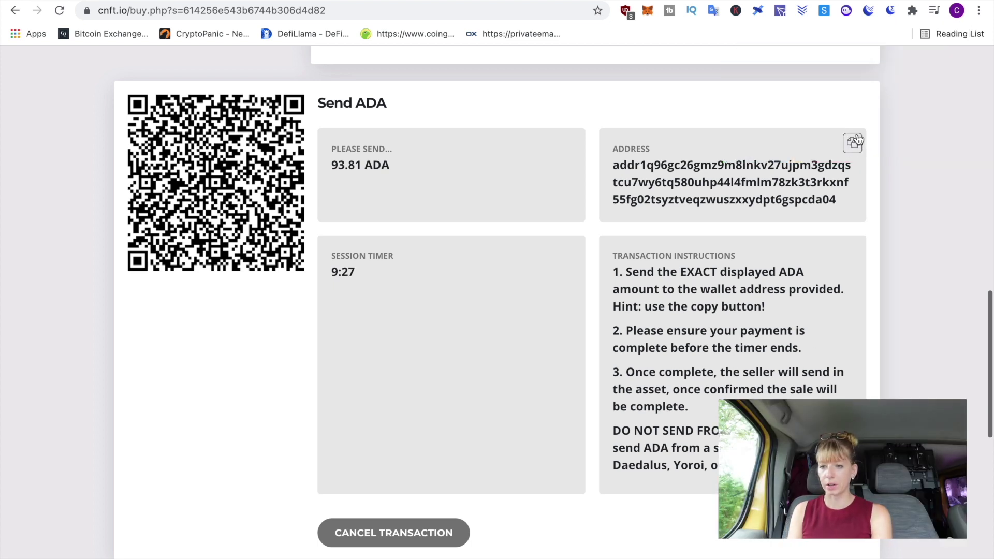
Copy the payment address from the Send ADA section into the receiver field of the Yoroi wallet transfer.
click(853, 142)
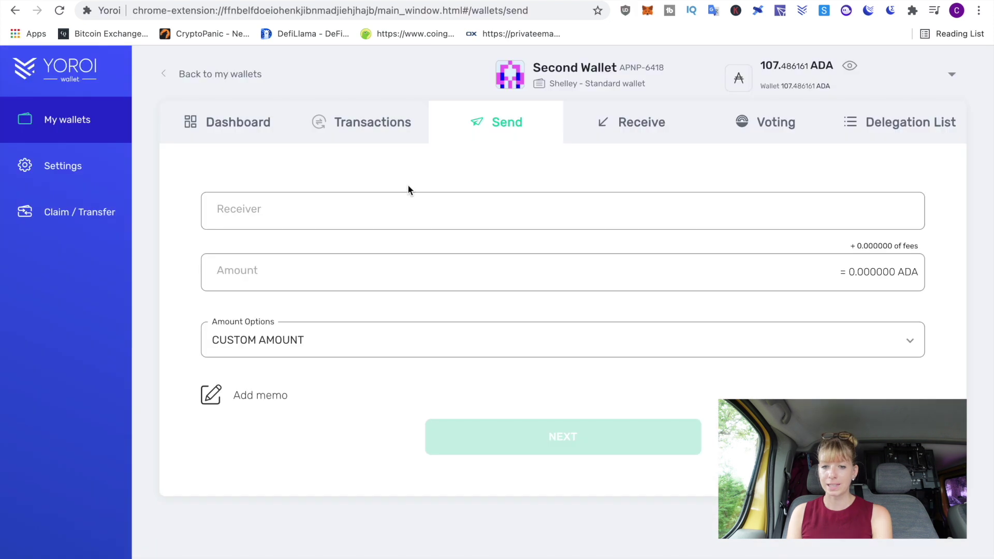
click(395, 200)
key(super+v)
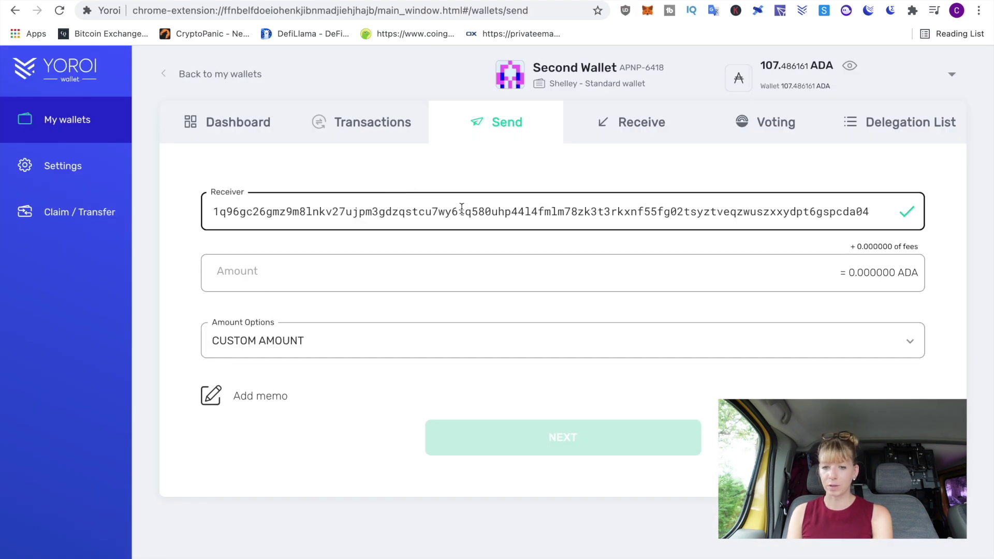
Copy the requested 93.81 ADA into the transfer amount and authorise the transaction with the wallet's spending password.
key(ctrl+Left)
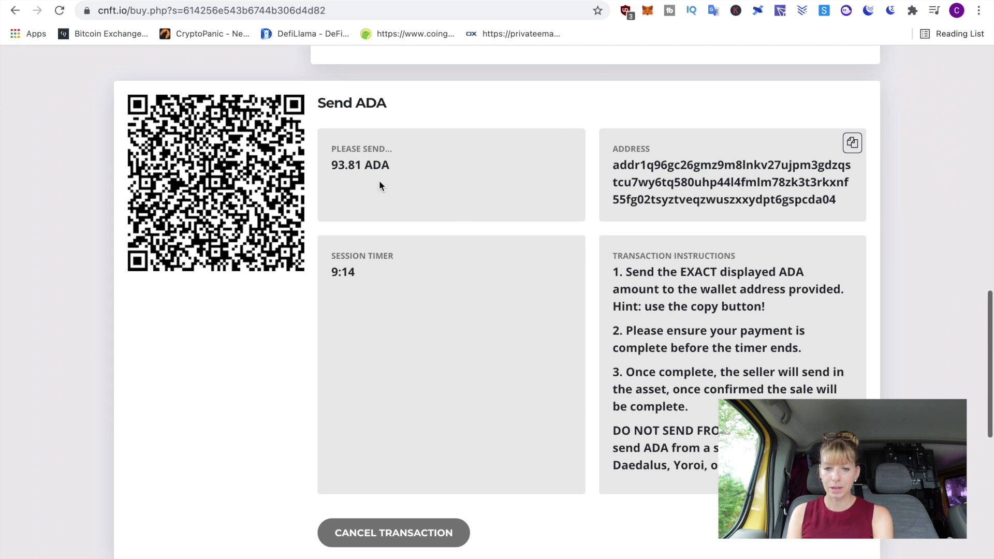
drag(396, 163, 334, 164)
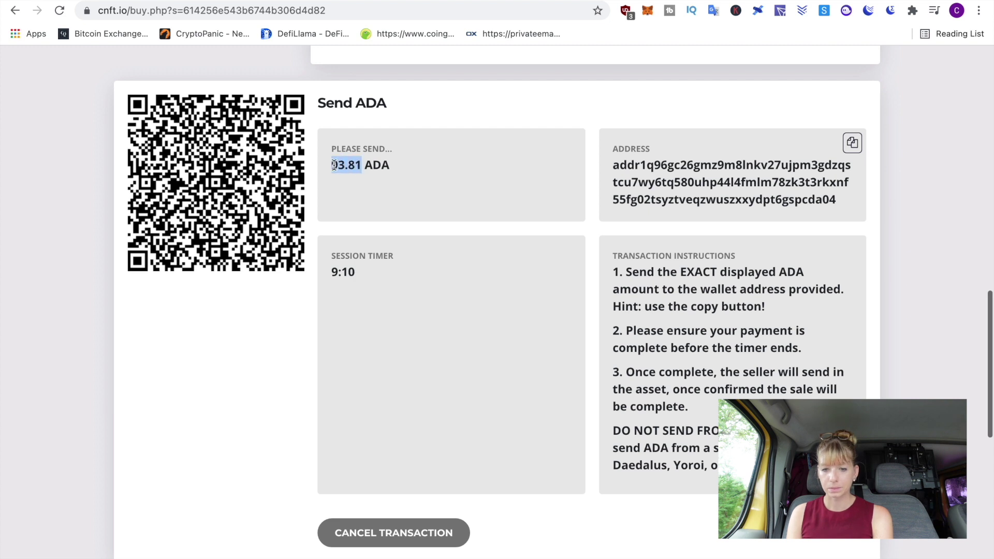
key(ctrl+Right)
click(363, 260)
key(super+v)
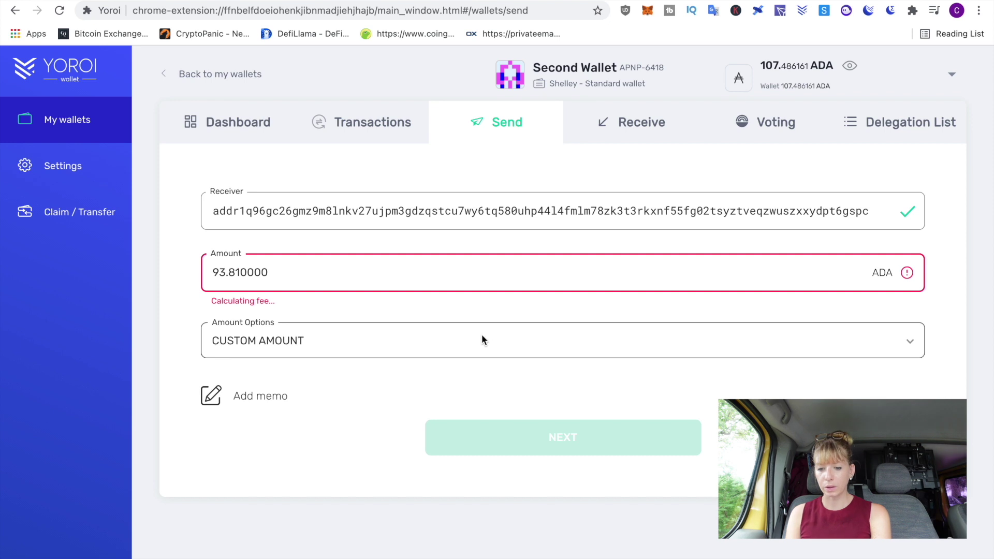
click(570, 439)
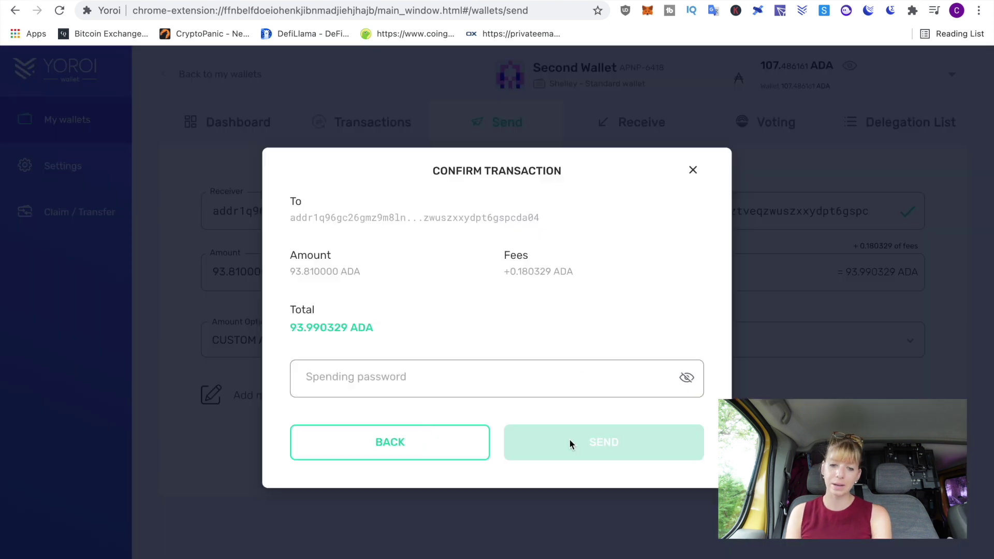
click(498, 392)
Return to the CNFT.IO purchase page and check the purchase's progress through the payment and asset transfer steps.
key(ctrl+Left)
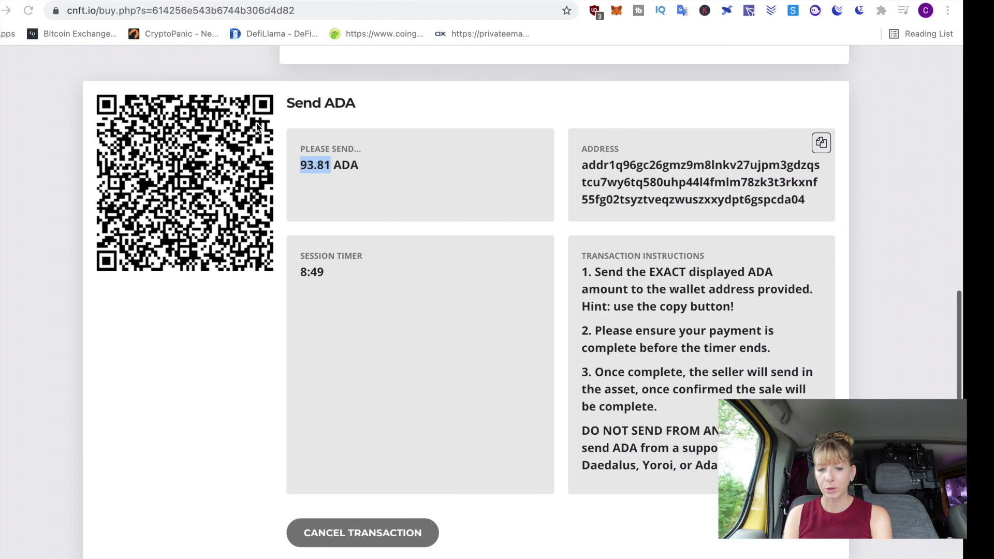
scroll(238, 431, up, 2)
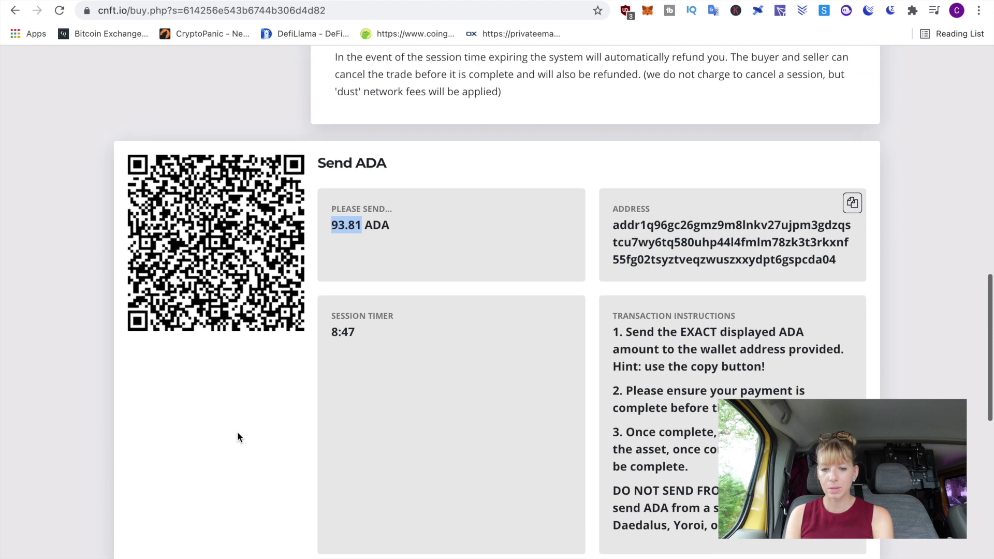
scroll(238, 433, up, 1)
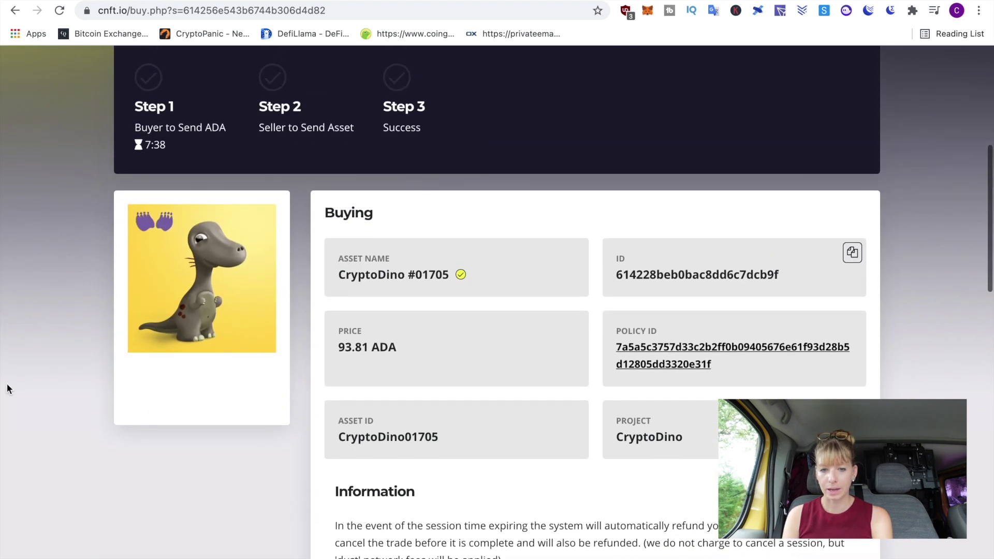
scroll(7, 384, up, 1)
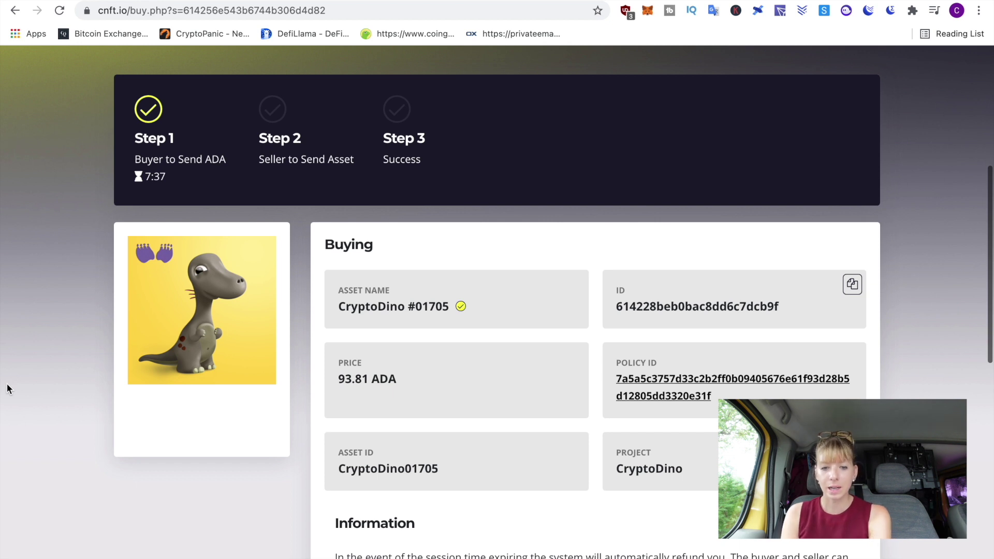
scroll(8, 383, up, 3)
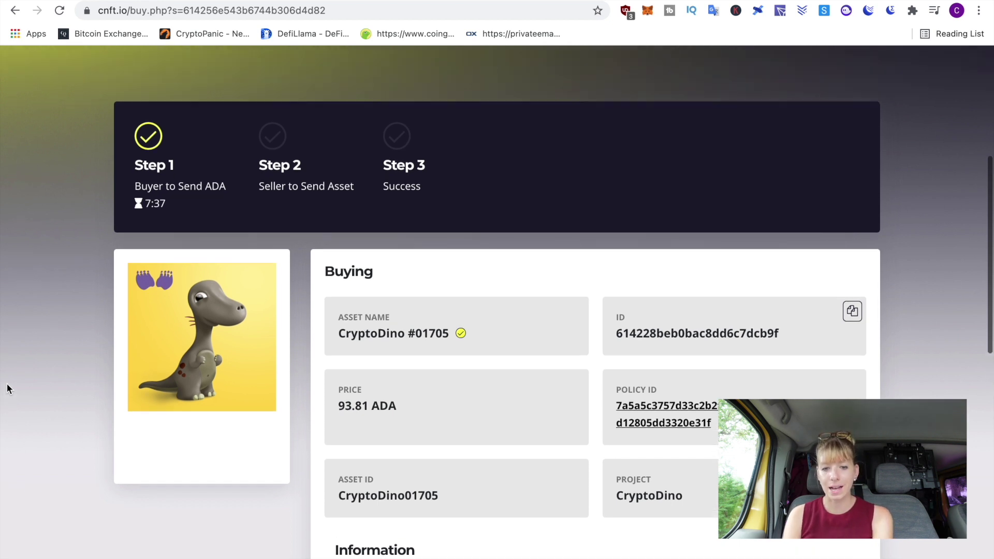